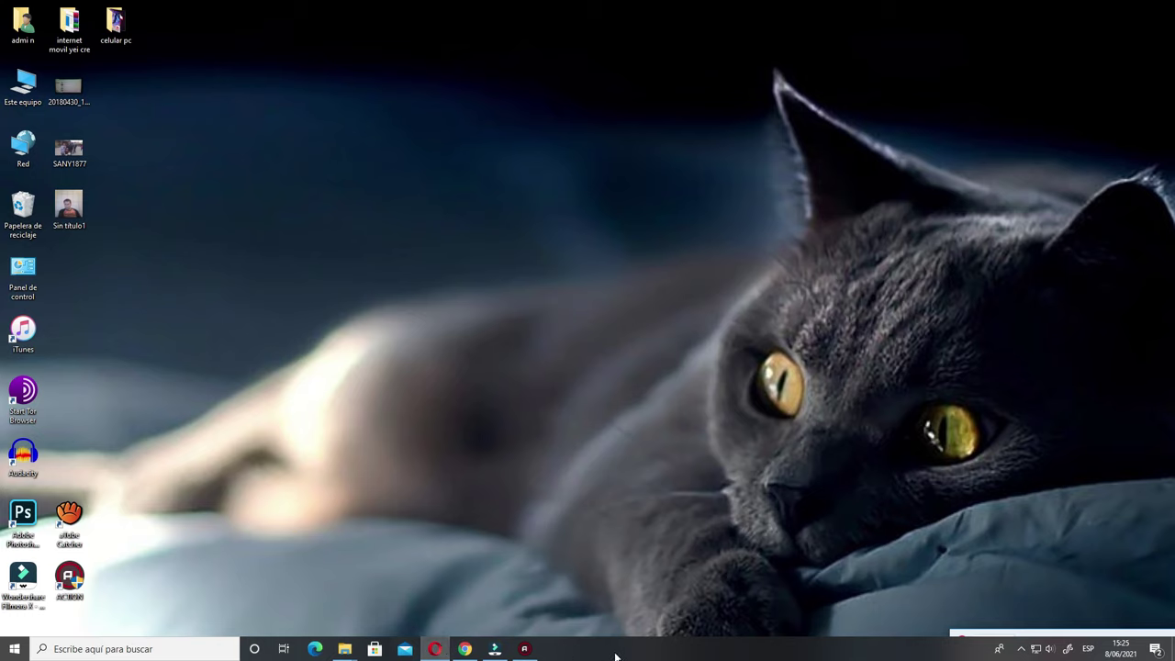
# Open the Task Manager and show the available actions for the Google Chrome process
pyautogui.rightClick(669, 653)
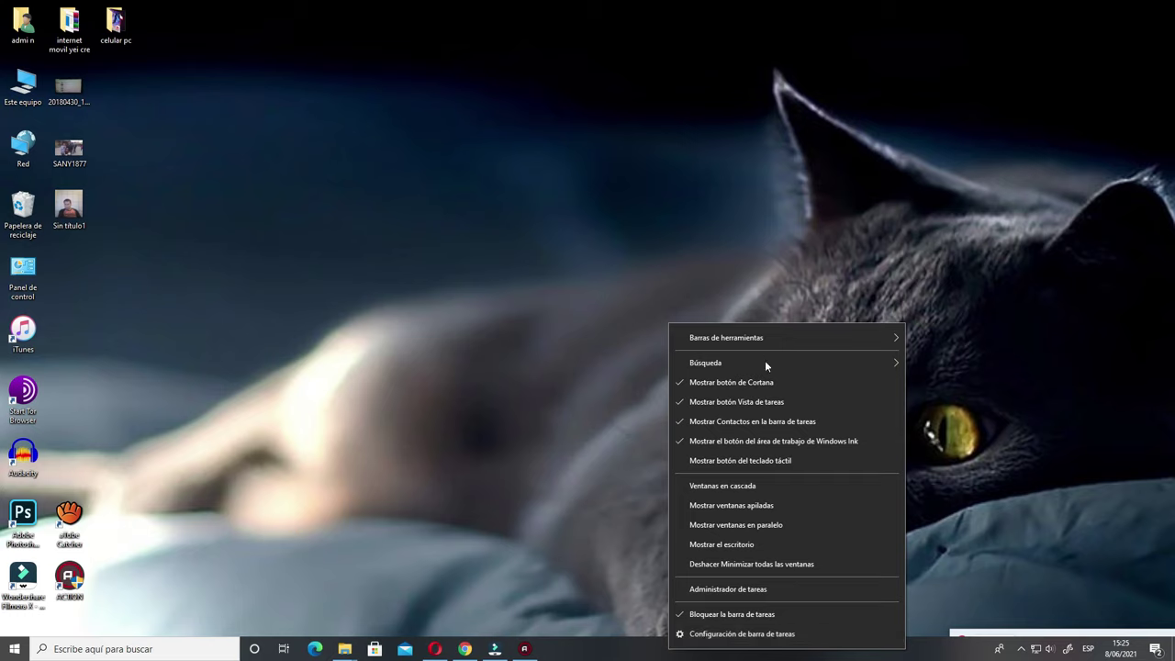
pyautogui.click(750, 589)
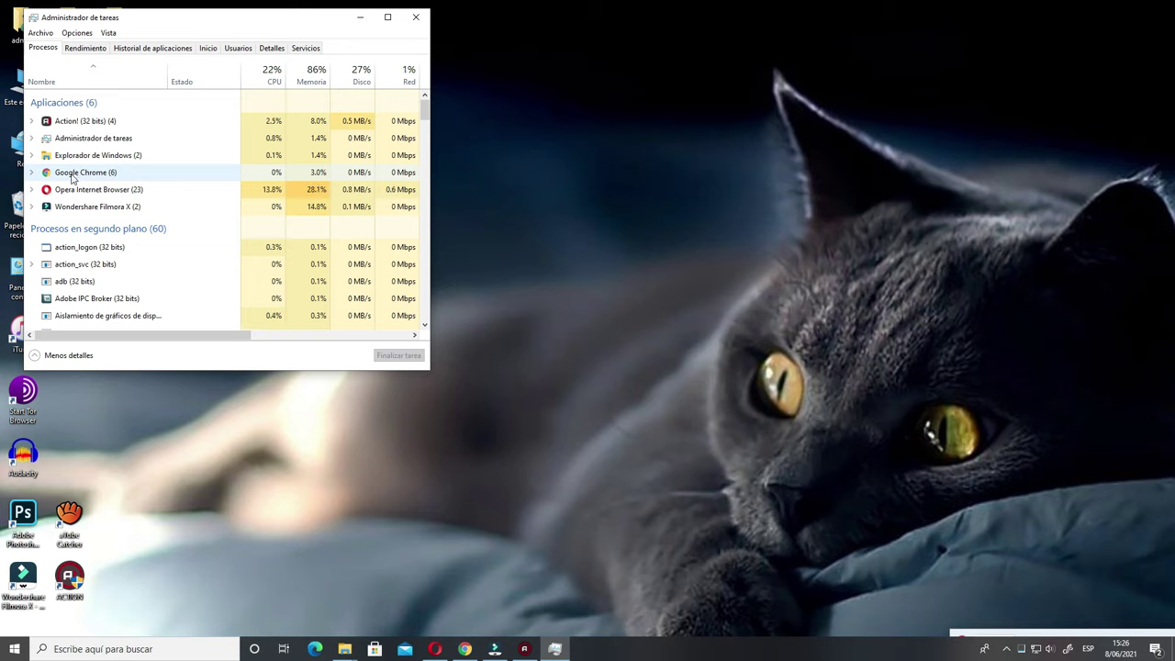
pyautogui.rightClick(73, 178)
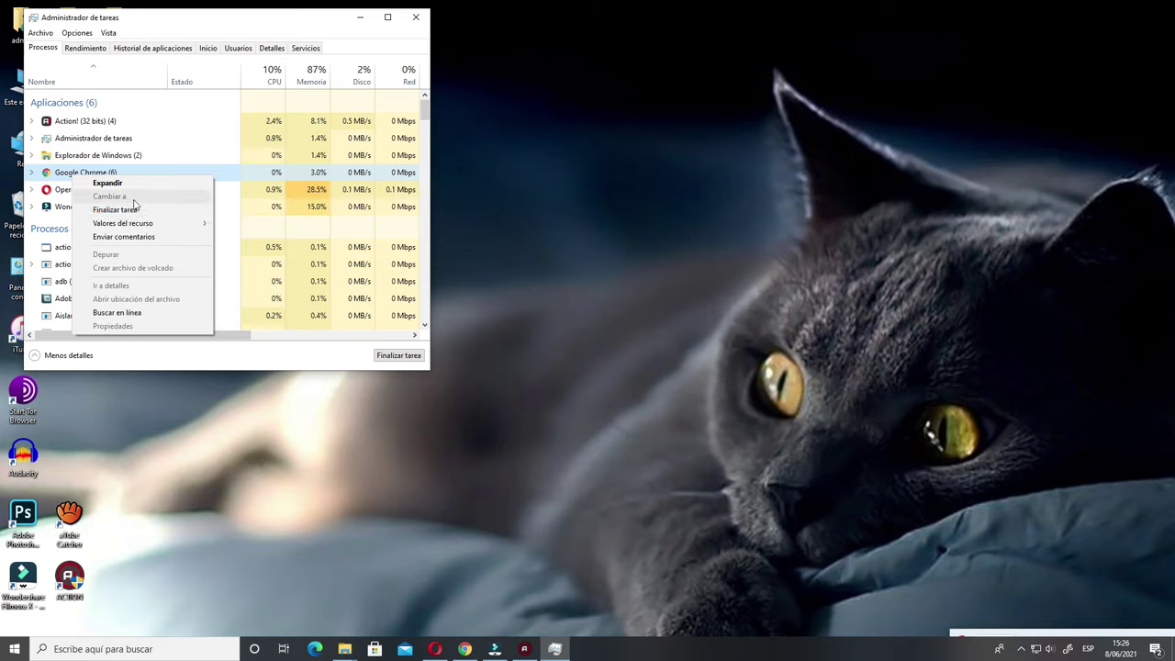
pyautogui.moveTo(128, 225)
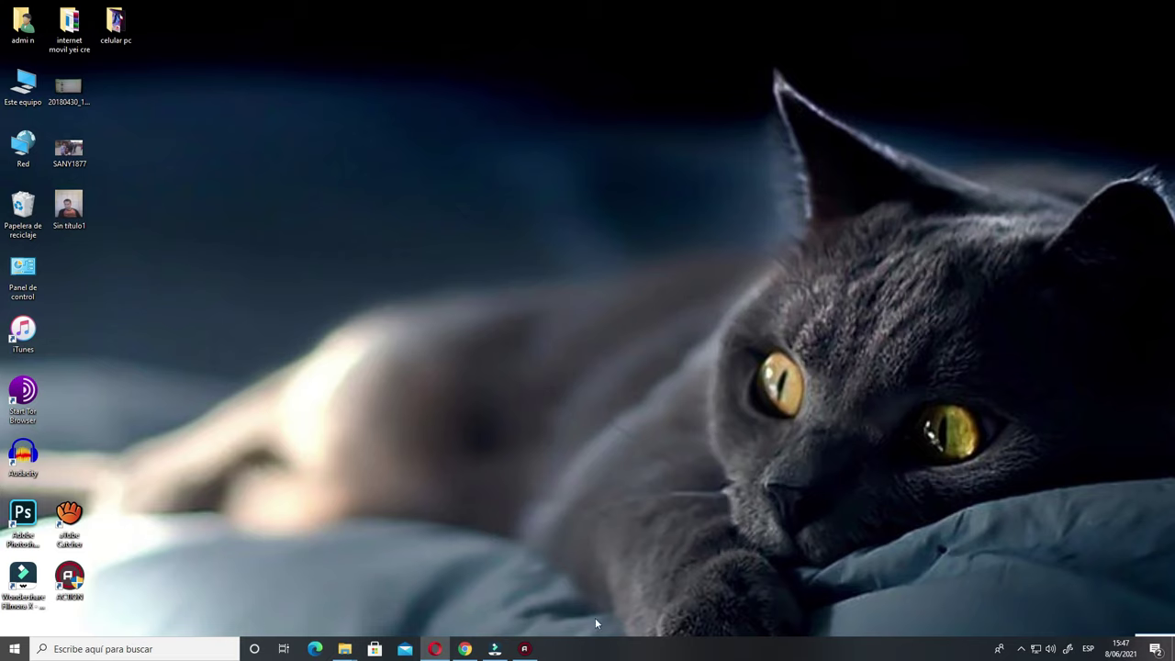
# Display the off-screen Opera window in full screen and return to the desktop
pyautogui.moveTo(437, 643)
pyautogui.press('F11')
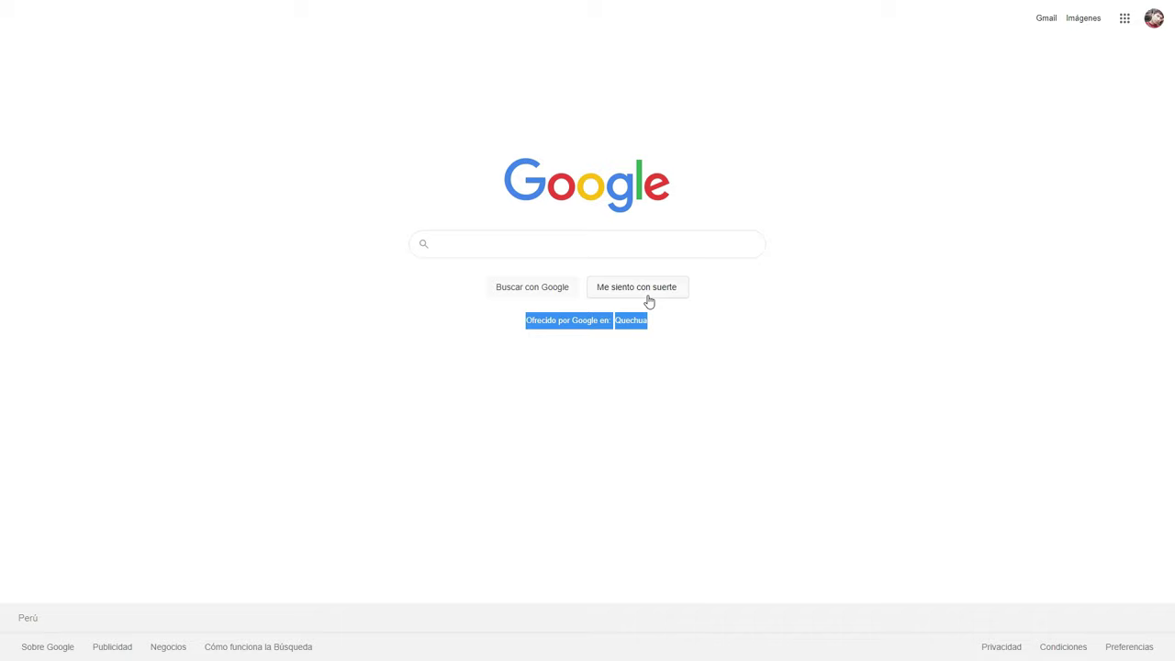
pyautogui.press('super+d')
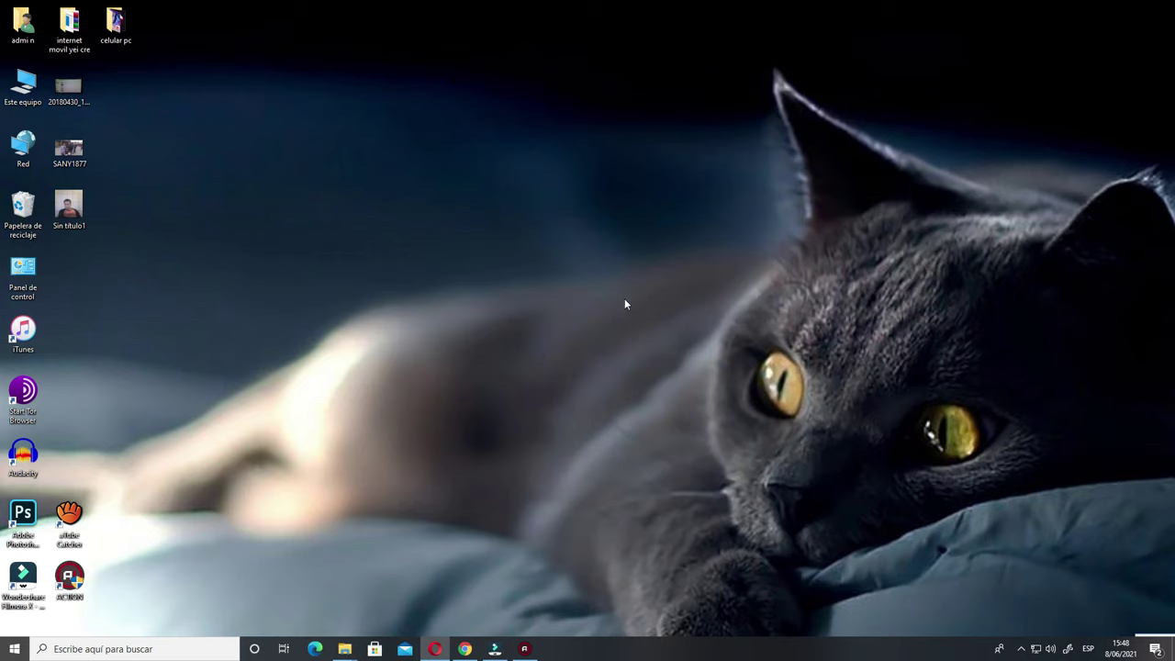
# Activate the off-screen Opera window and maximize it through its window commands
pyautogui.click(438, 652)
pyautogui.moveTo(435, 649)
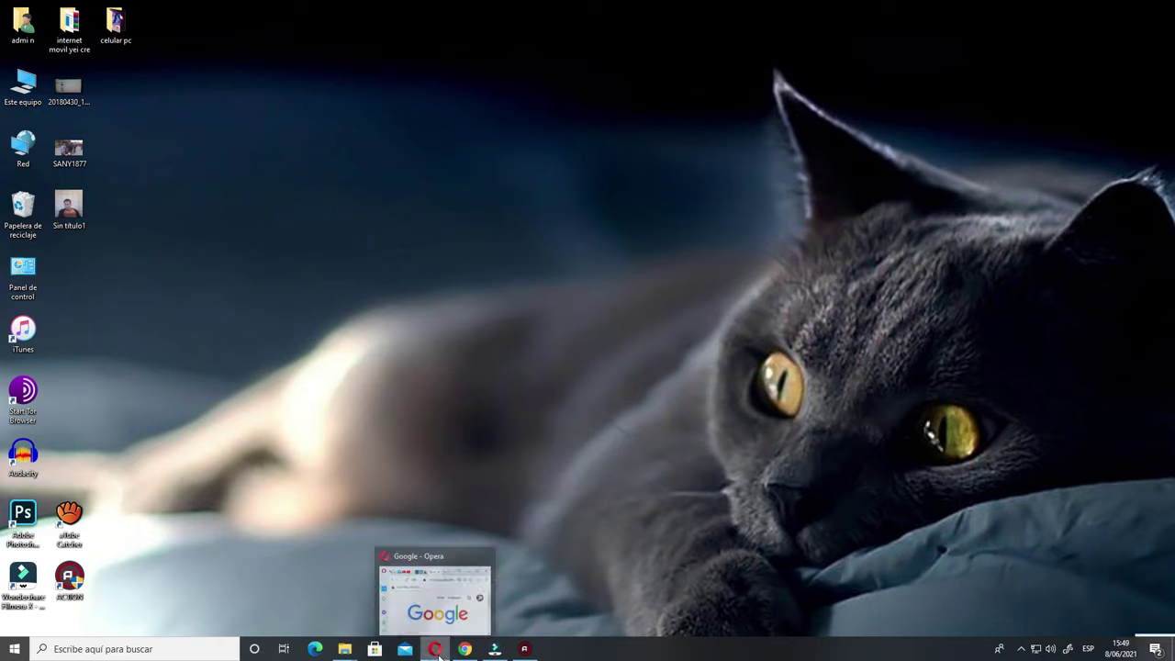
pyautogui.click(431, 611)
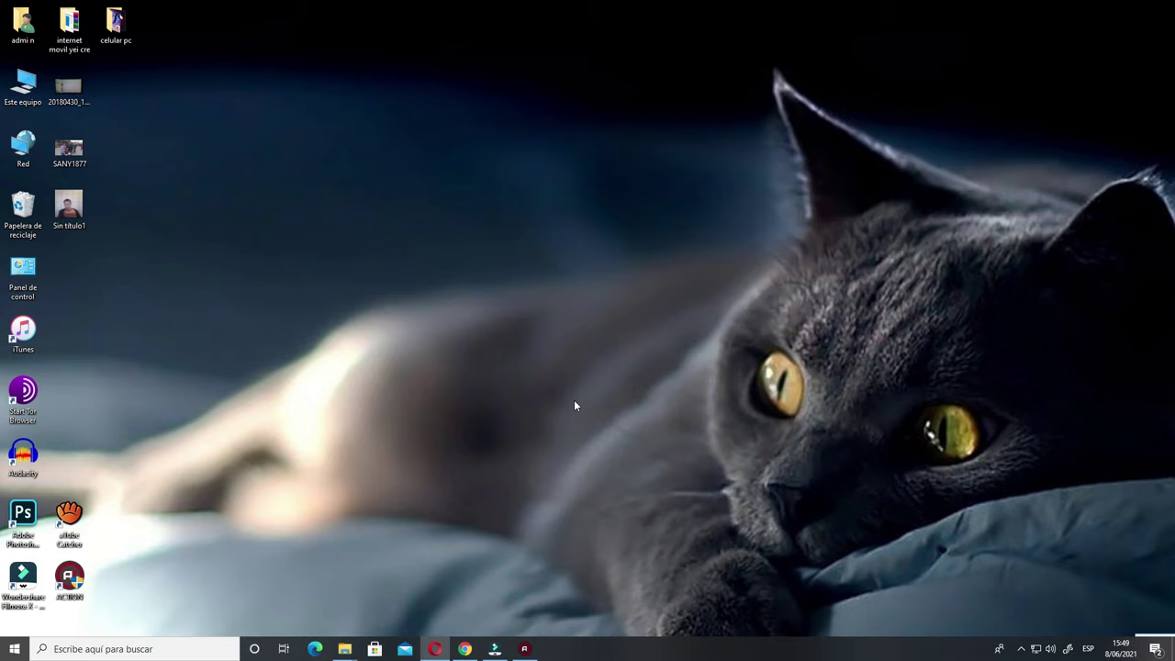
pyautogui.hotkey('alt', 'space')
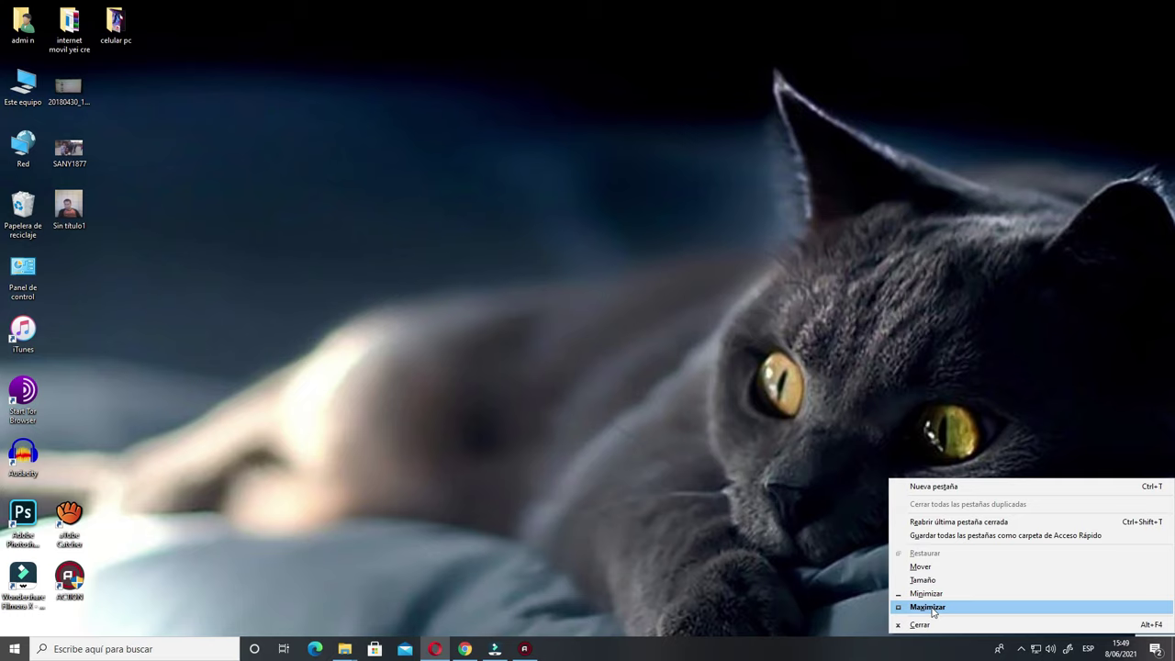
pyautogui.click(929, 607)
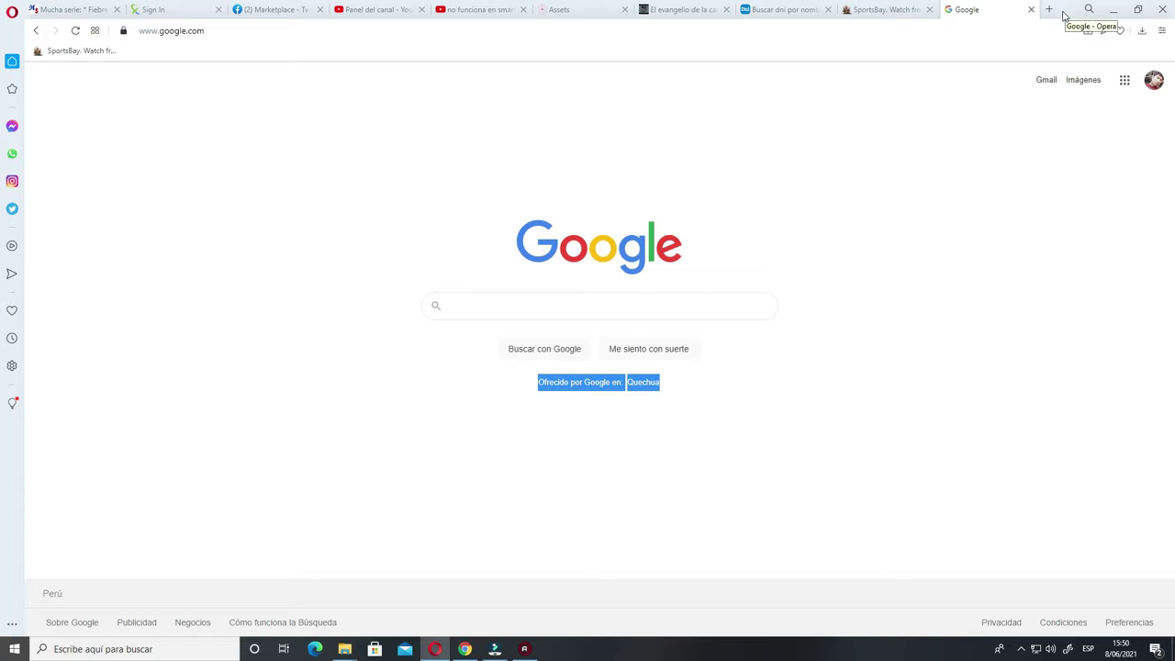
# Bring the maximized Opera window back to a floating window on the desktop, enlarge its height and width, and minimize it
pyautogui.moveTo(1068, 11); pyautogui.dragTo(569, 146)
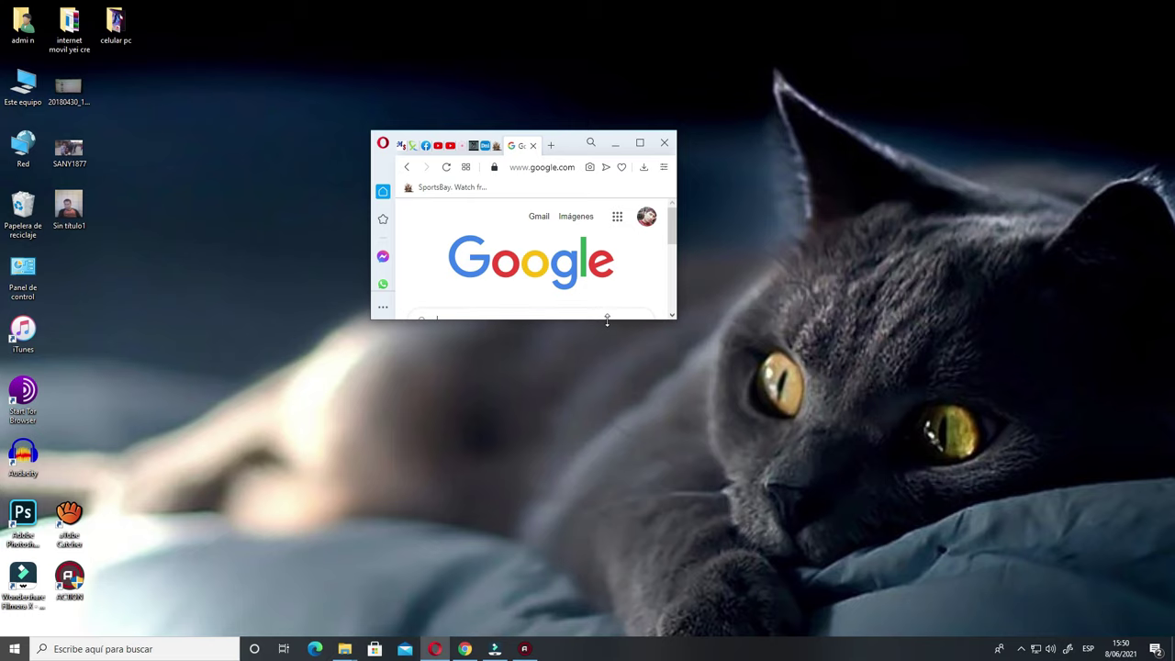
pyautogui.moveTo(606, 319); pyautogui.dragTo(611, 500)
pyautogui.moveTo(676, 313); pyautogui.dragTo(836, 317)
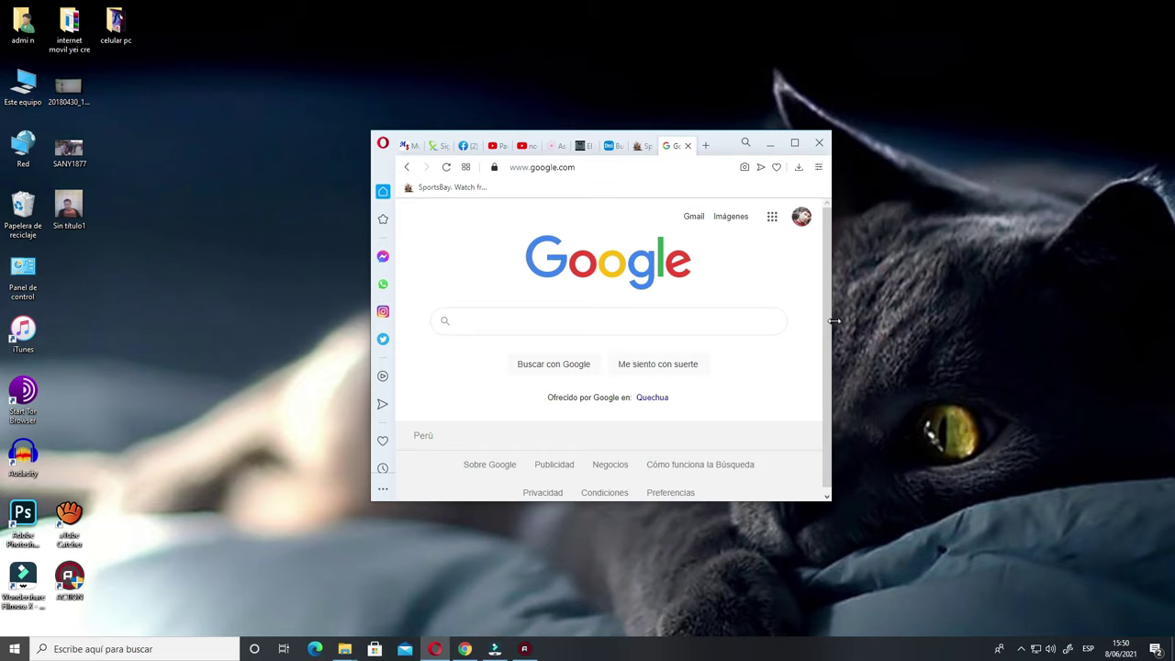
pyautogui.click(773, 145)
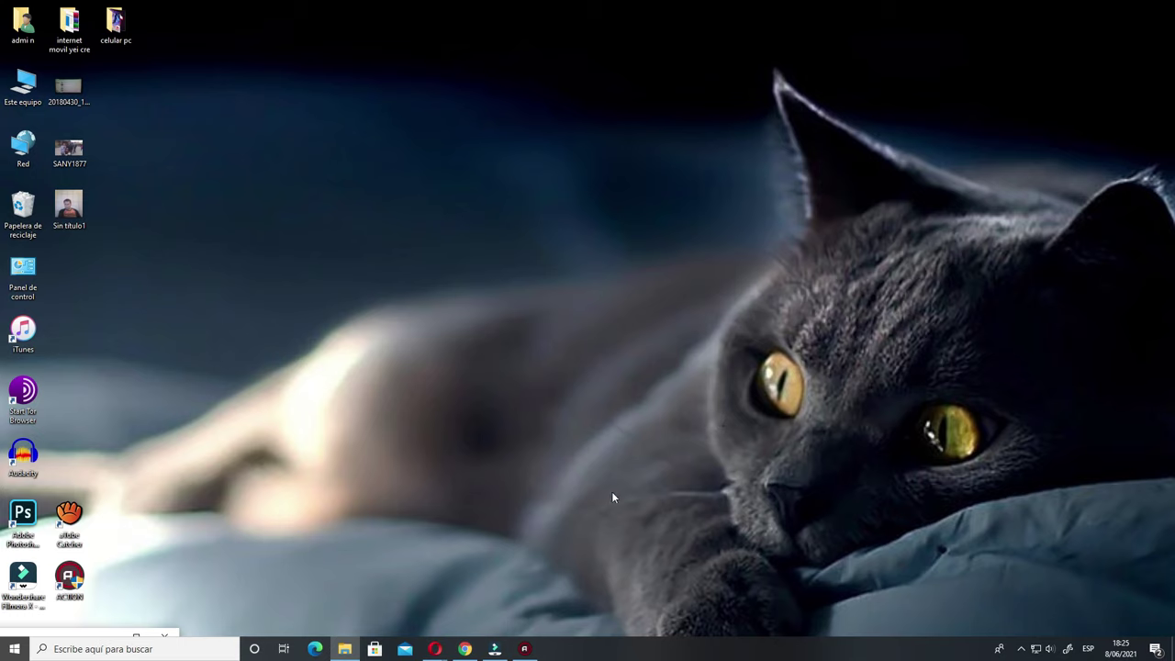
# Switch to Wondershare Filmora, narrow its window, park it mostly below the desktop's lower edge, and minimize it
pyautogui.moveTo(501, 651)
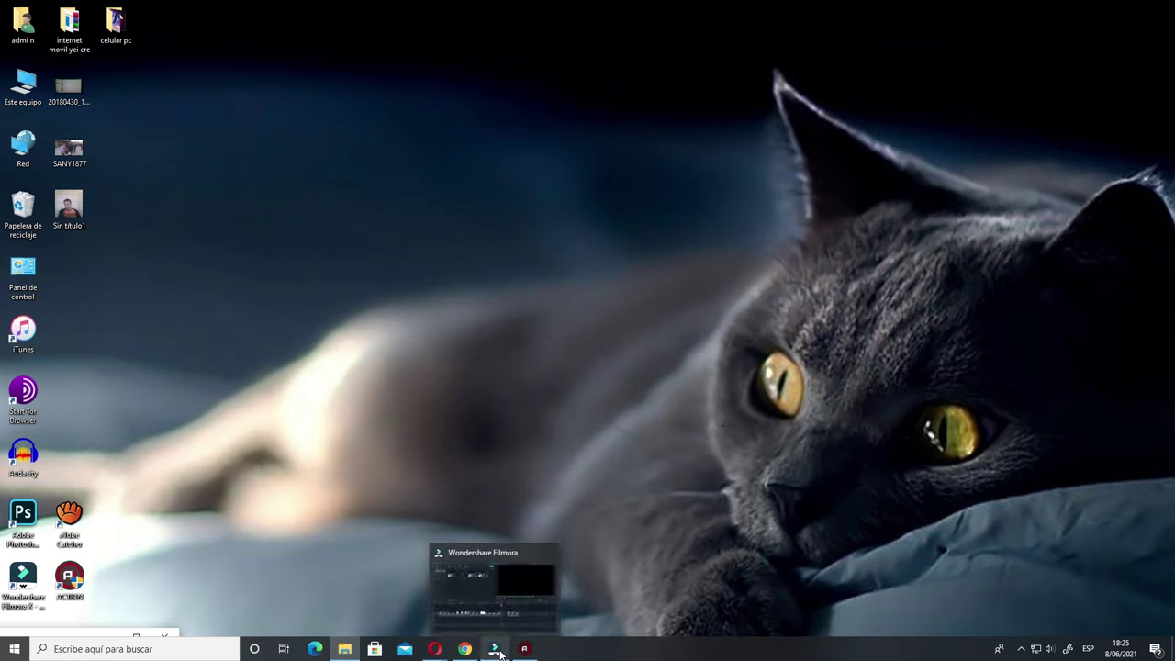
pyautogui.click(496, 650)
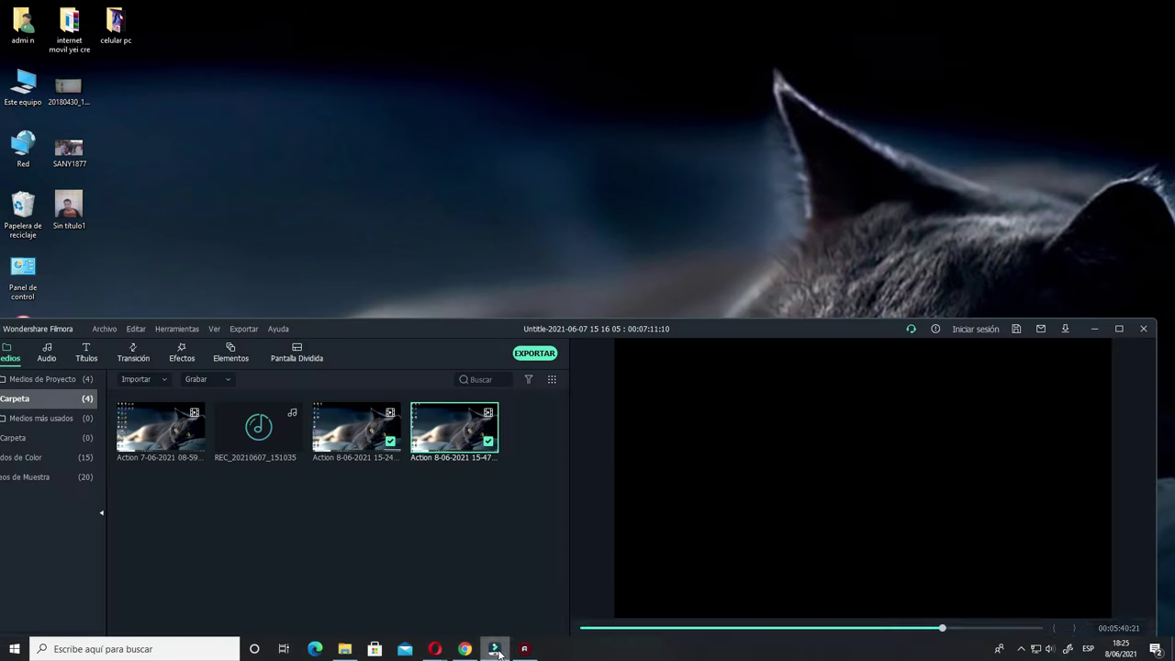
pyautogui.moveTo(746, 329); pyautogui.dragTo(795, 516)
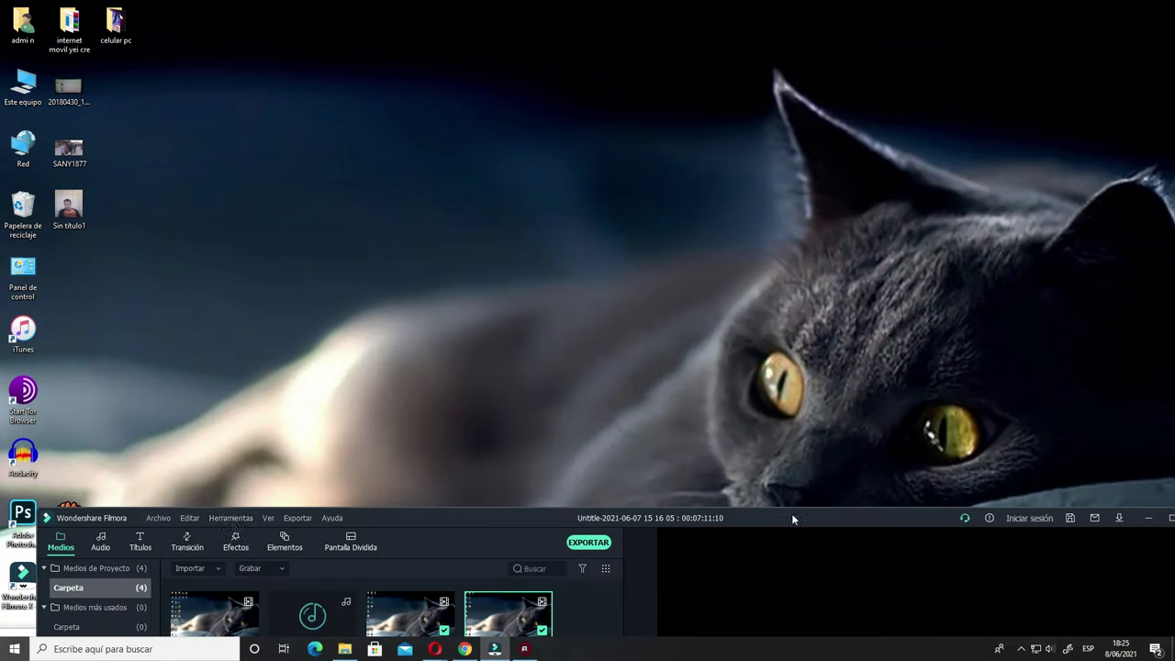
pyautogui.moveTo(37, 520); pyautogui.dragTo(898, 524)
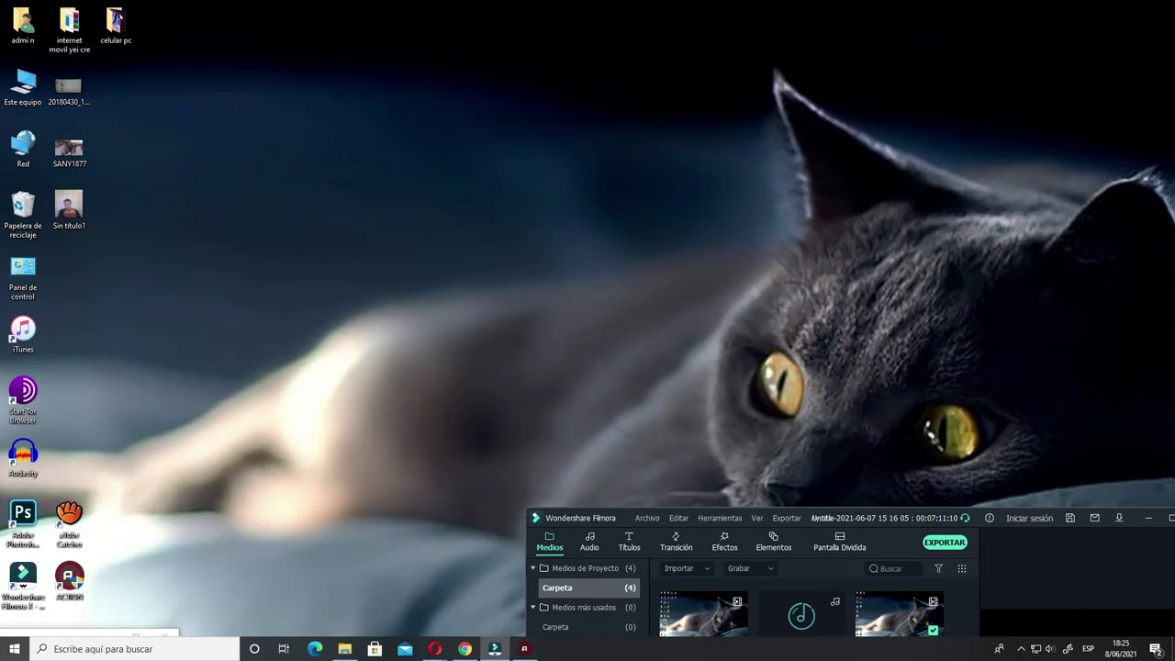
pyautogui.moveTo(959, 635); pyautogui.dragTo(945, 643)
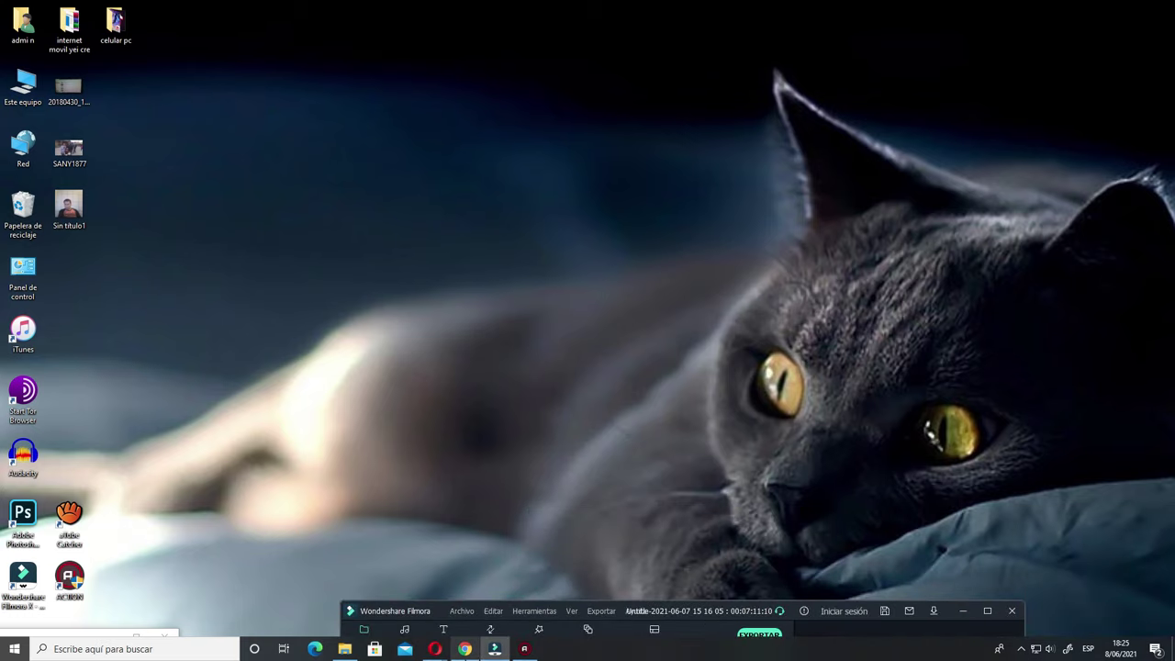
pyautogui.click(494, 649)
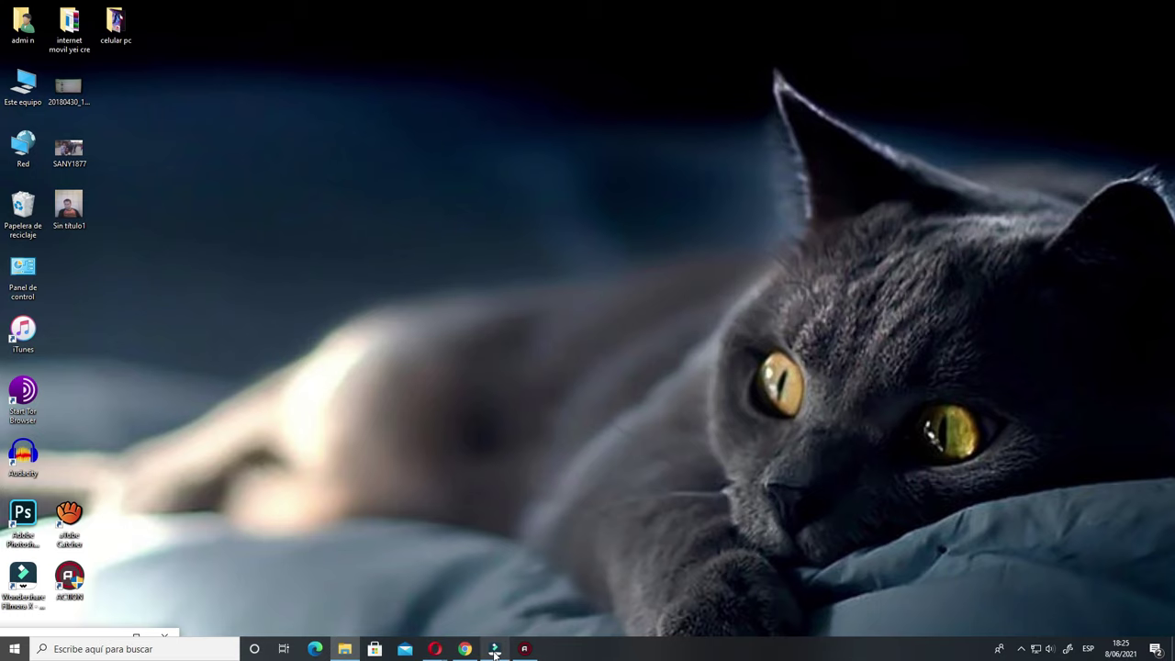
# Reopen the Filmora window and apply the Restaurar window command to it
pyautogui.moveTo(494, 652)
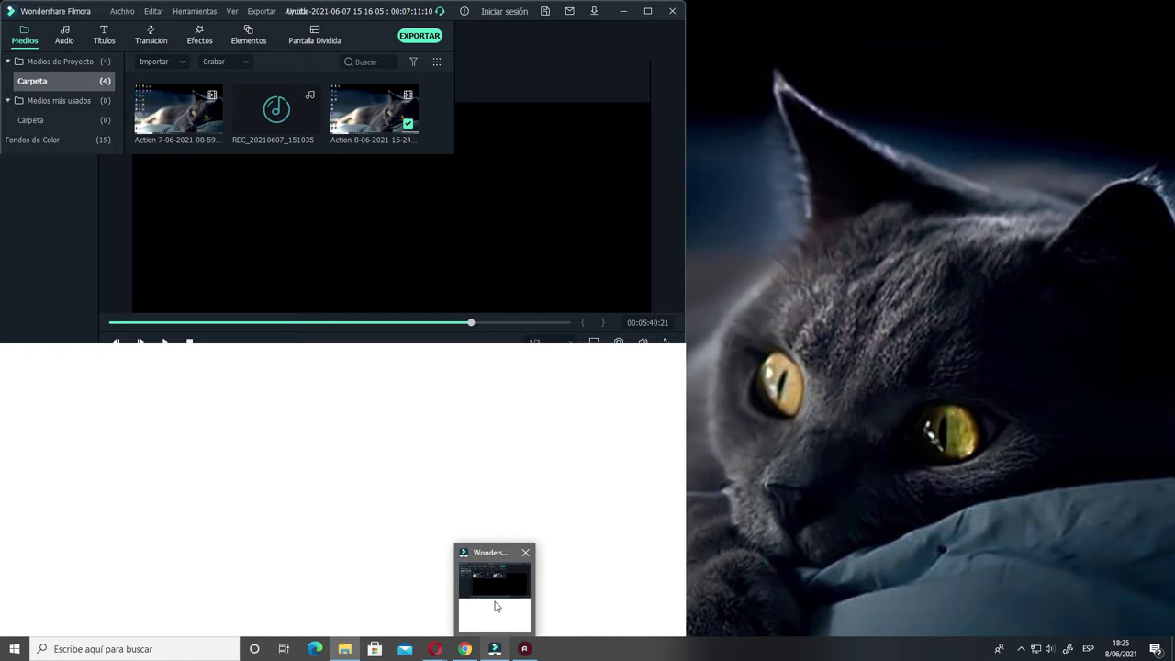
pyautogui.click(495, 604)
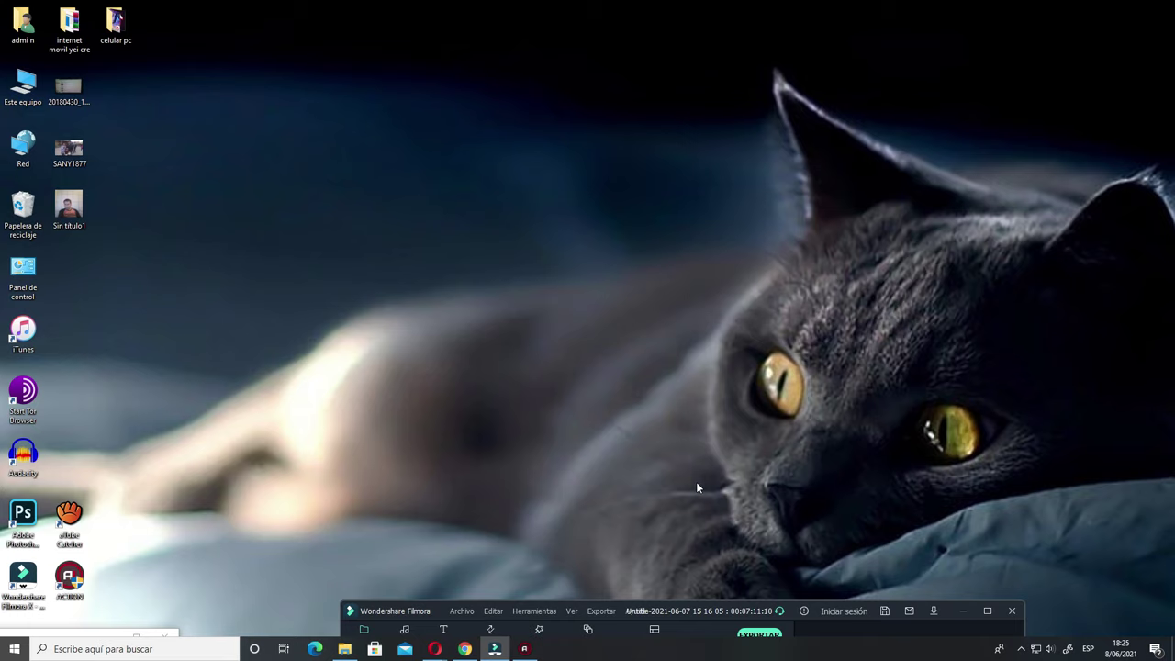
pyautogui.hotkey('alt', 'space')
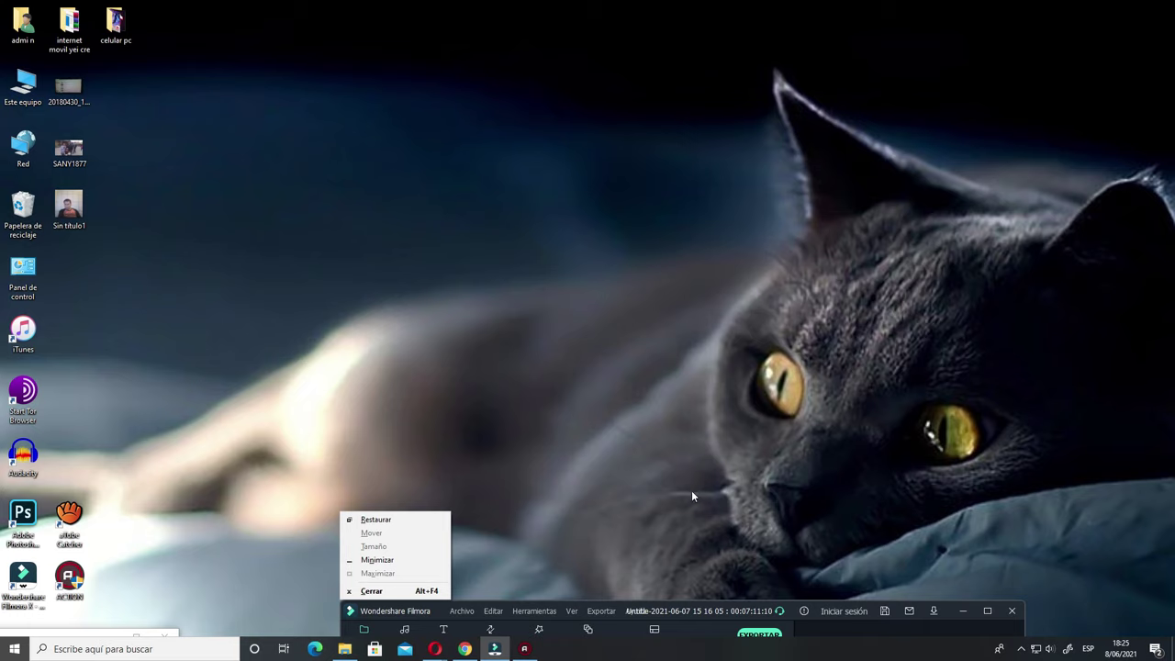
pyautogui.click(378, 522)
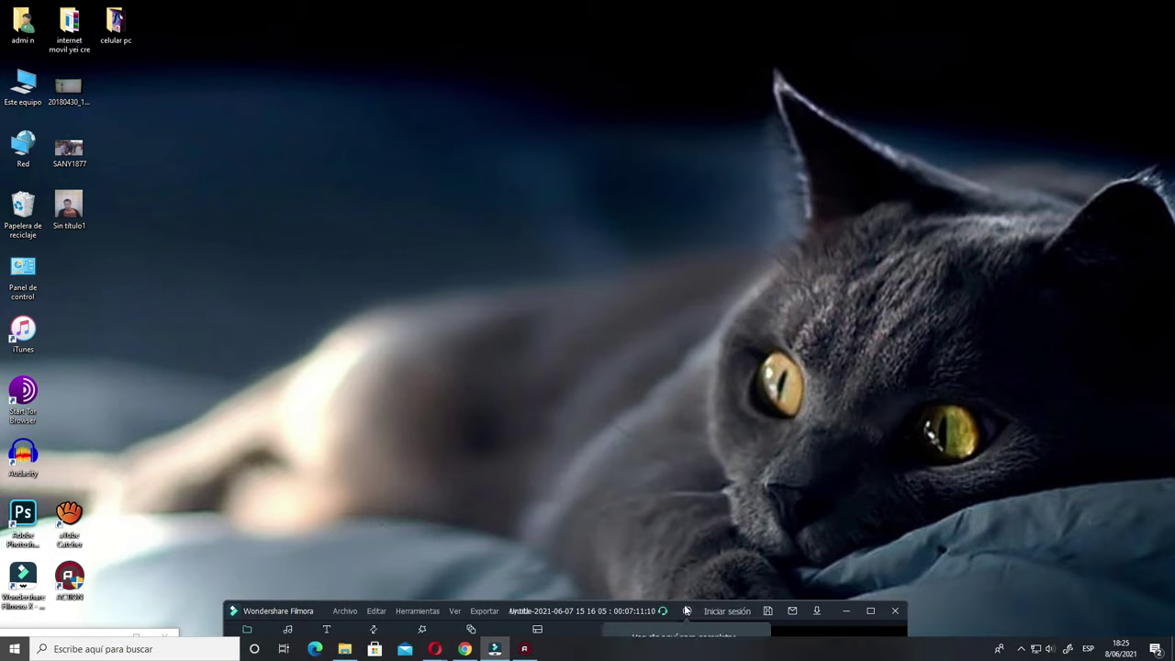
# Maximize the Filmora window, move it up into the visible part of the desktop, and minimize it
pyautogui.hotkey('alt', 'space')
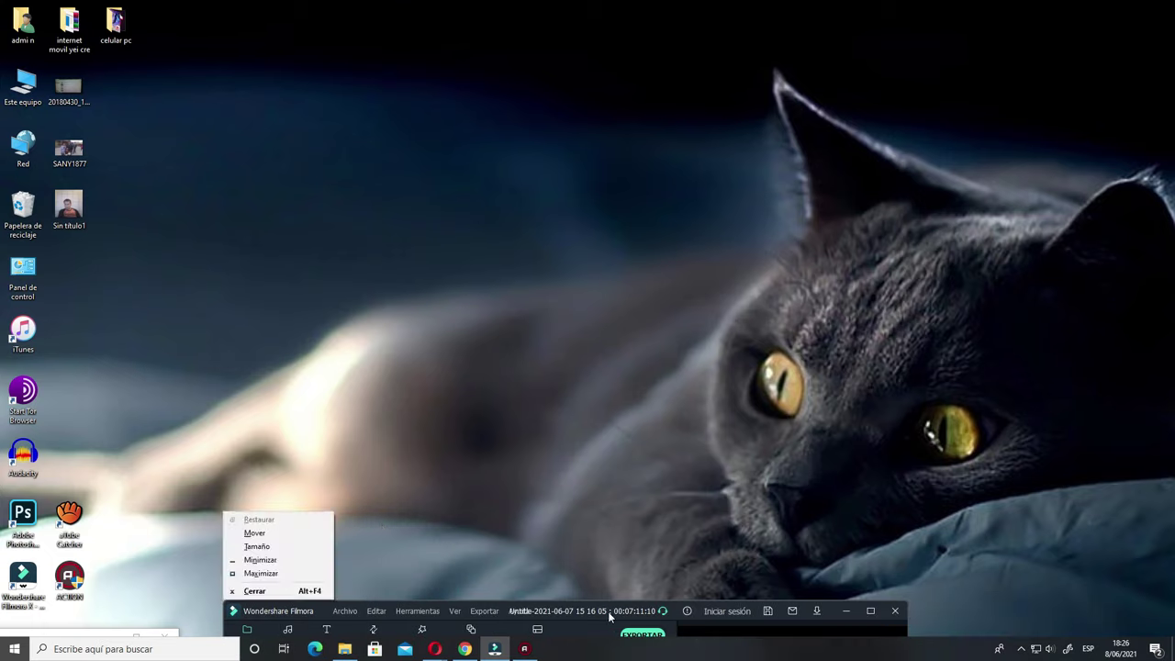
pyautogui.click(255, 574)
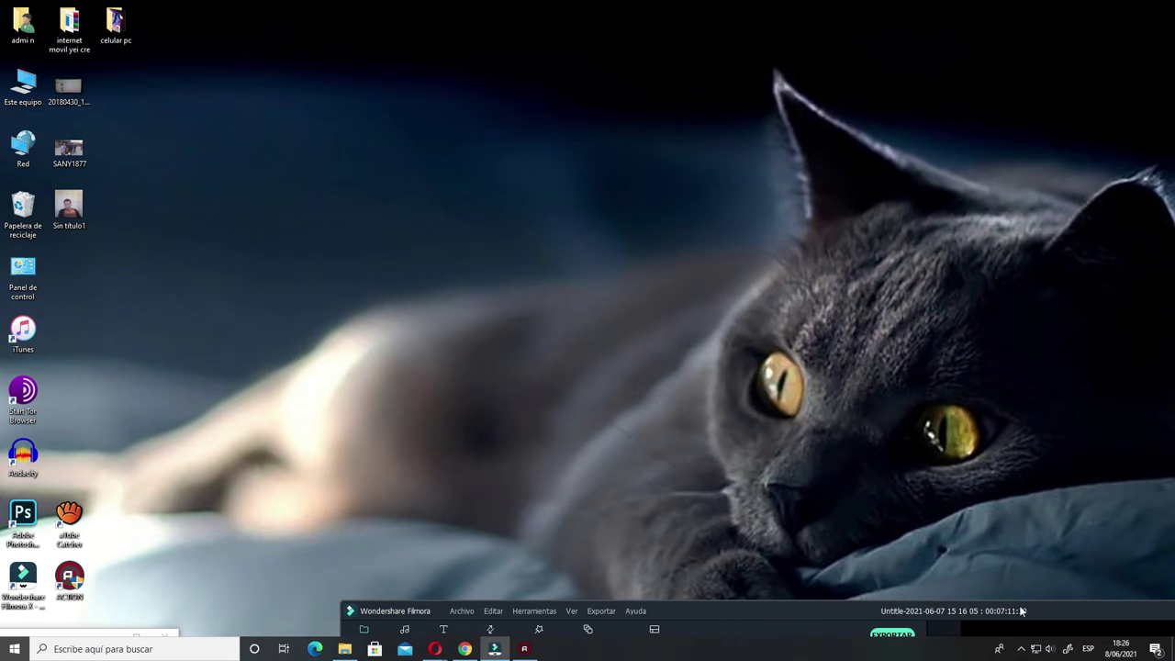
pyautogui.moveTo(1010, 598); pyautogui.dragTo(808, 264)
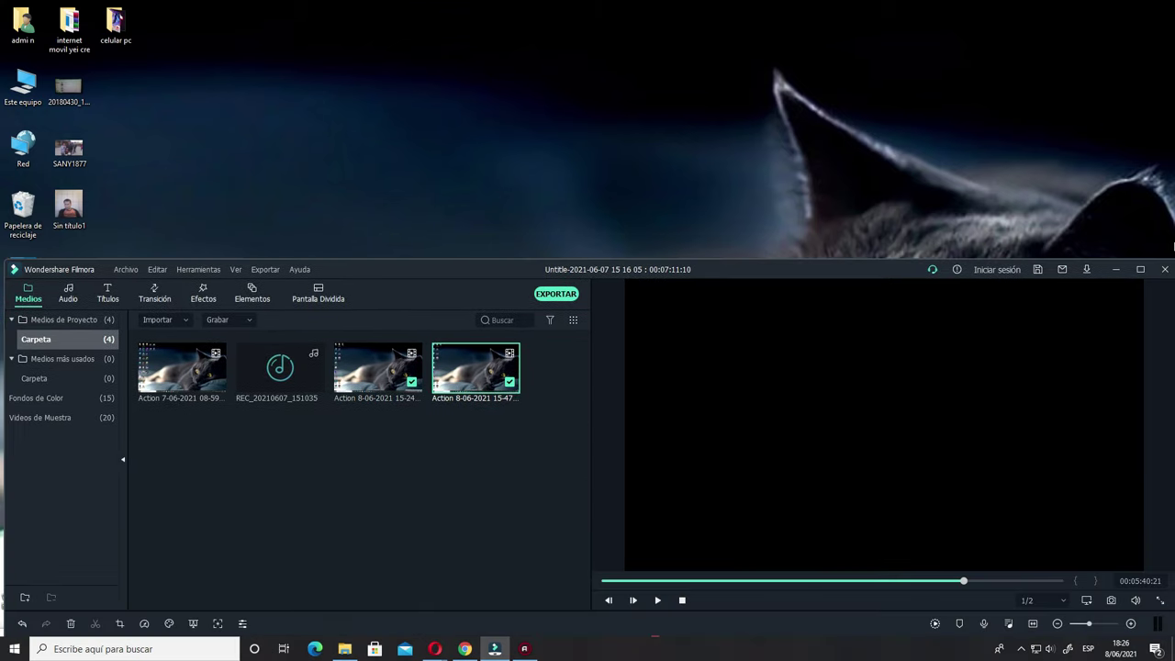
pyautogui.click(1114, 272)
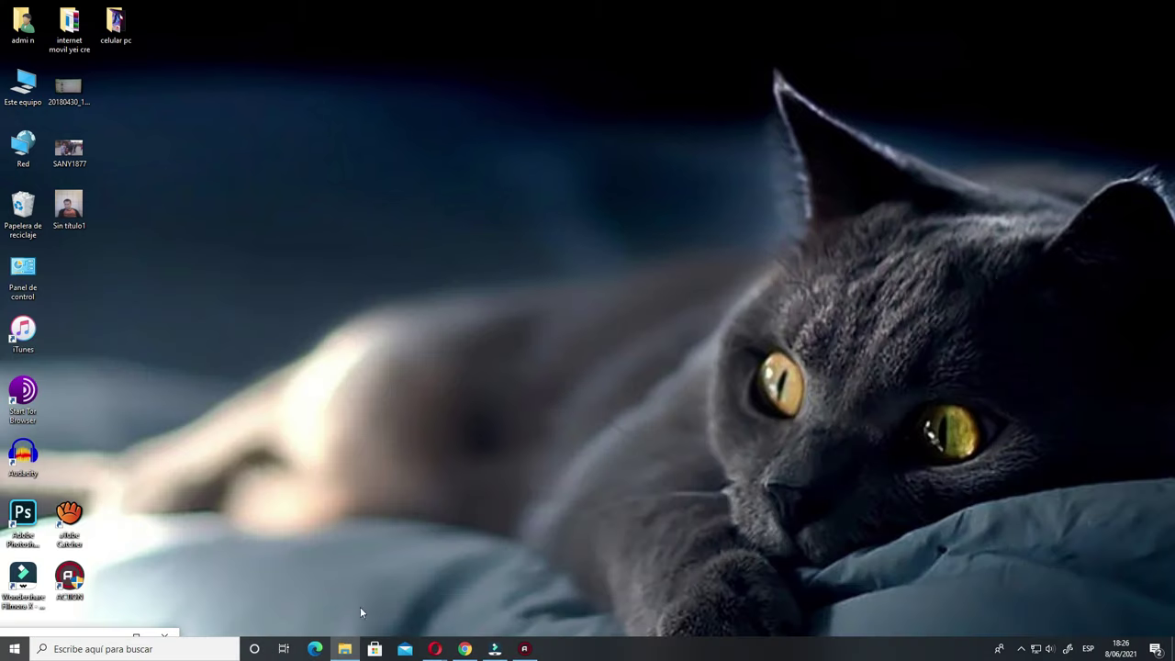
# Switch to the off-screen "internet movil yei cre" folder window in File Explorer and maximize it
pyautogui.moveTo(348, 648)
pyautogui.hotkey('alt', 'space')
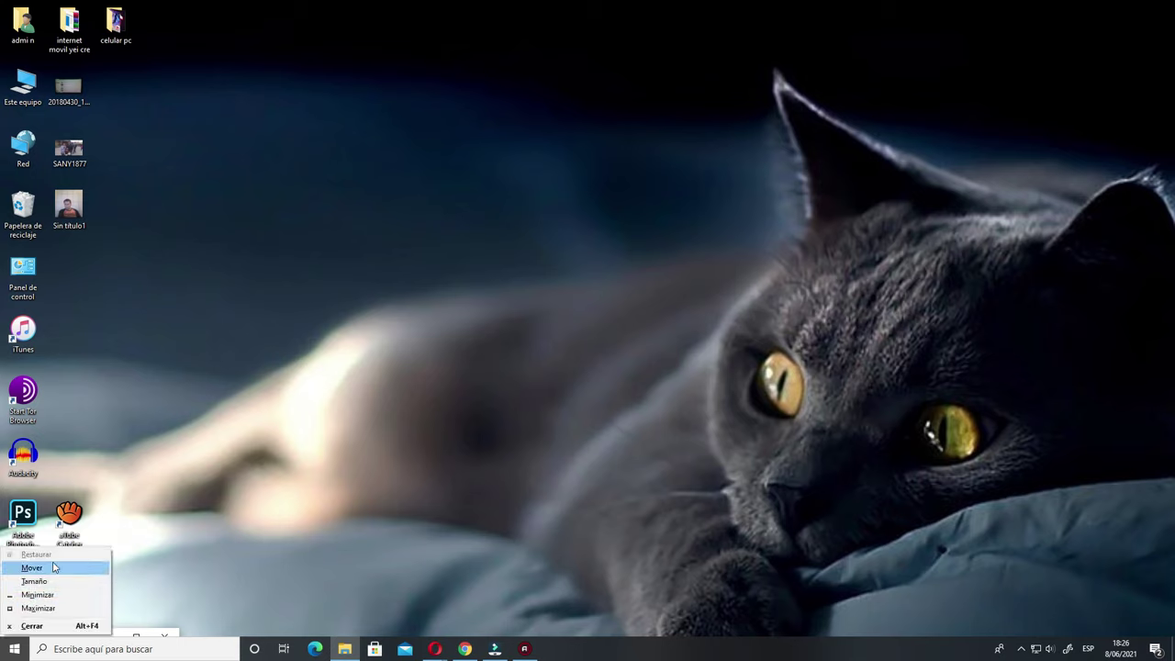
pyautogui.click(39, 609)
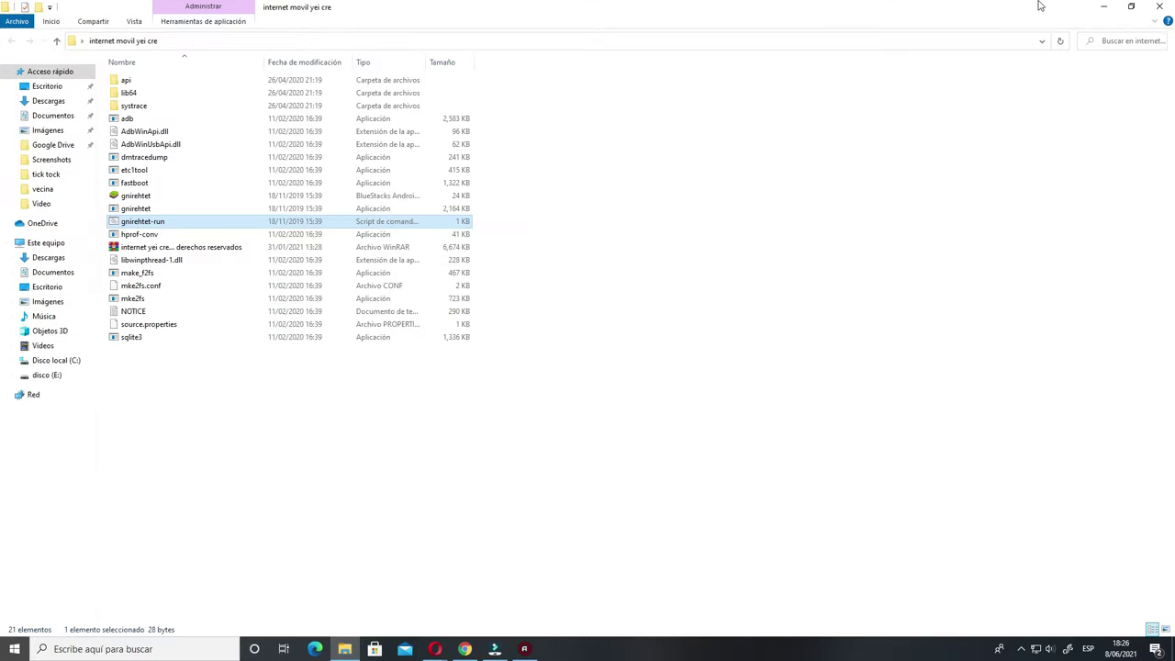
# Return the folder window to its small floating size, move it near the desktop's upper edge, and minimize it
pyautogui.moveTo(1025, 16); pyautogui.dragTo(537, 378)
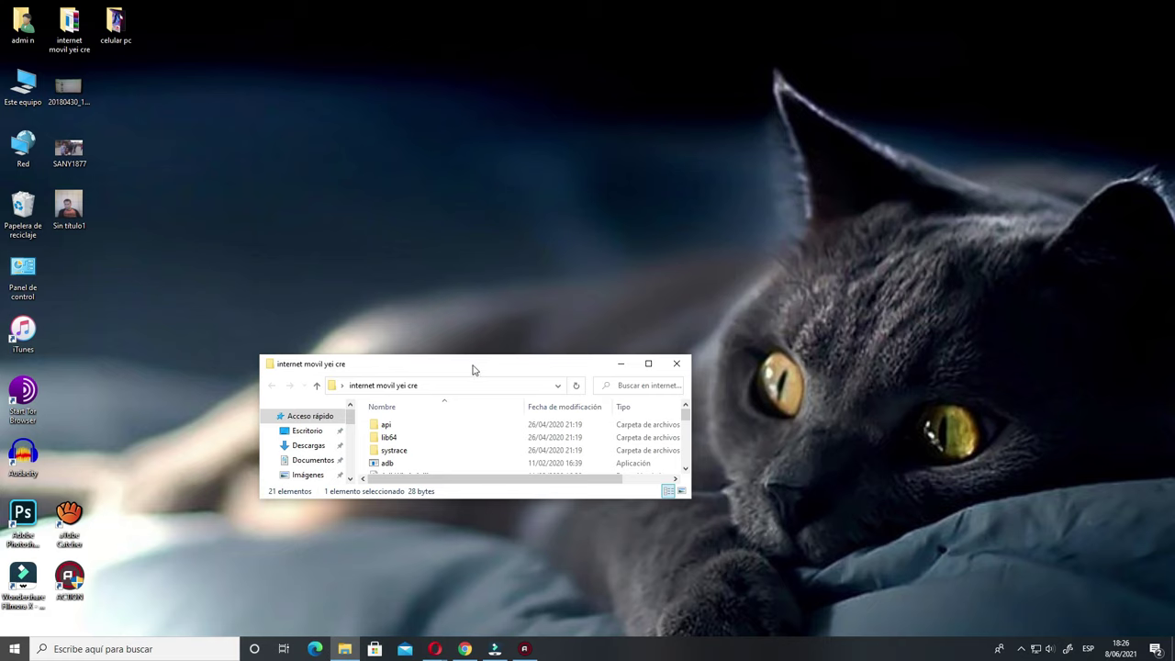
pyautogui.moveTo(473, 370); pyautogui.dragTo(395, 45)
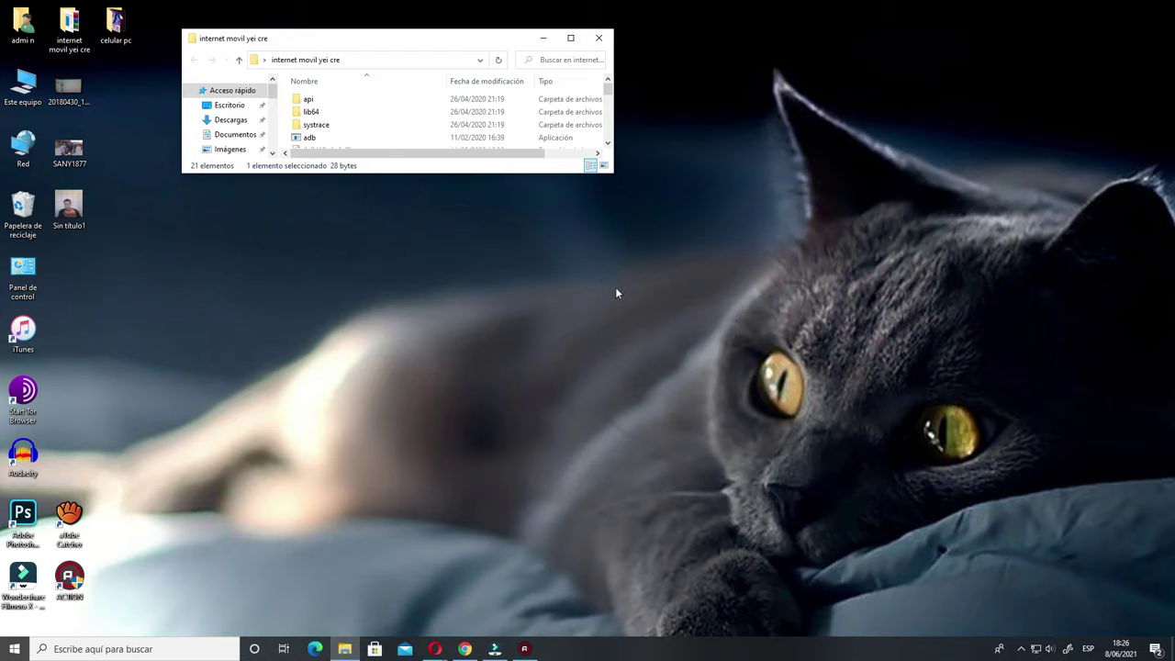
pyautogui.click(543, 38)
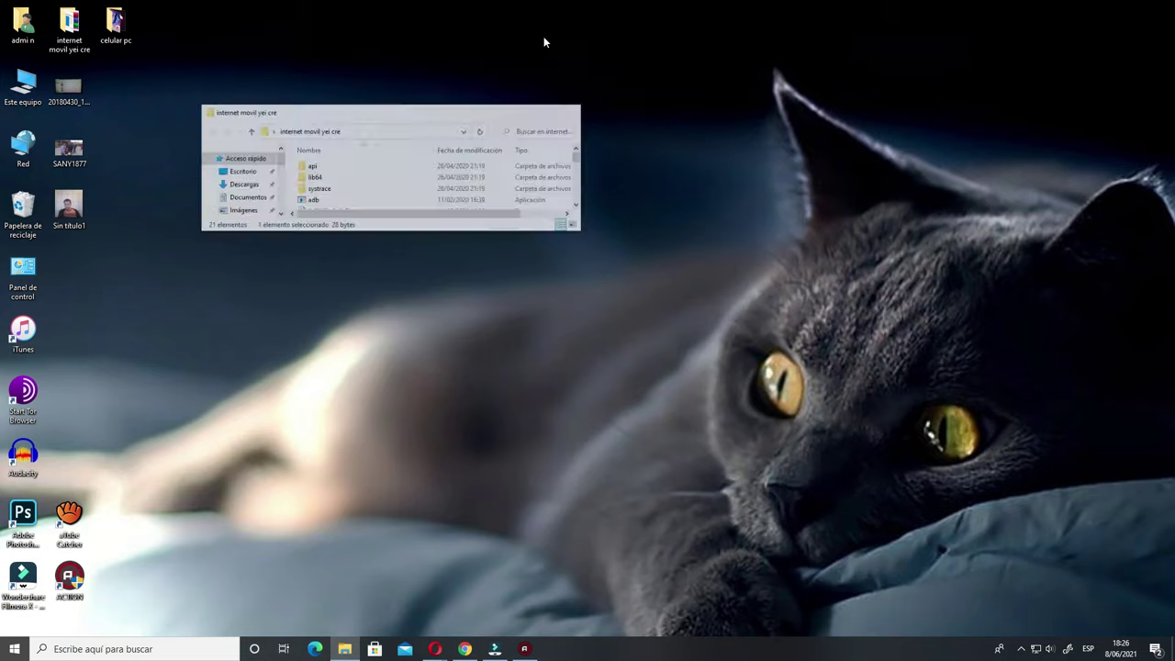
# Switch to the Action! recorder and move its window partly below the desktop's lower edge
pyautogui.click(530, 651)
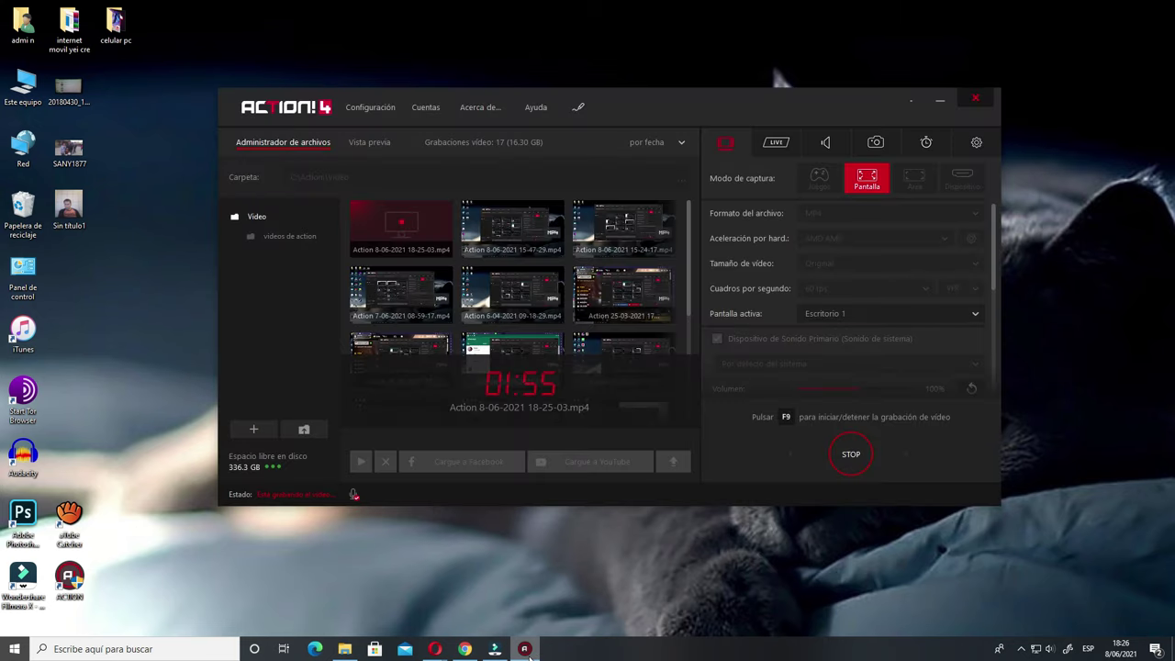
pyautogui.moveTo(688, 105); pyautogui.dragTo(585, 563)
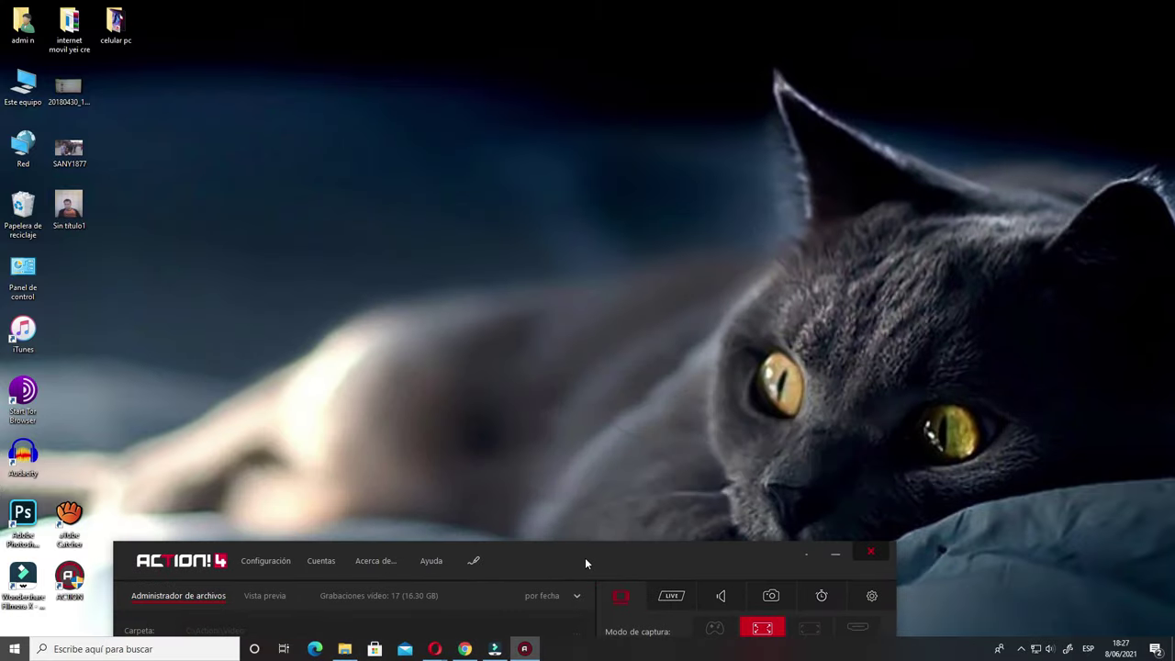